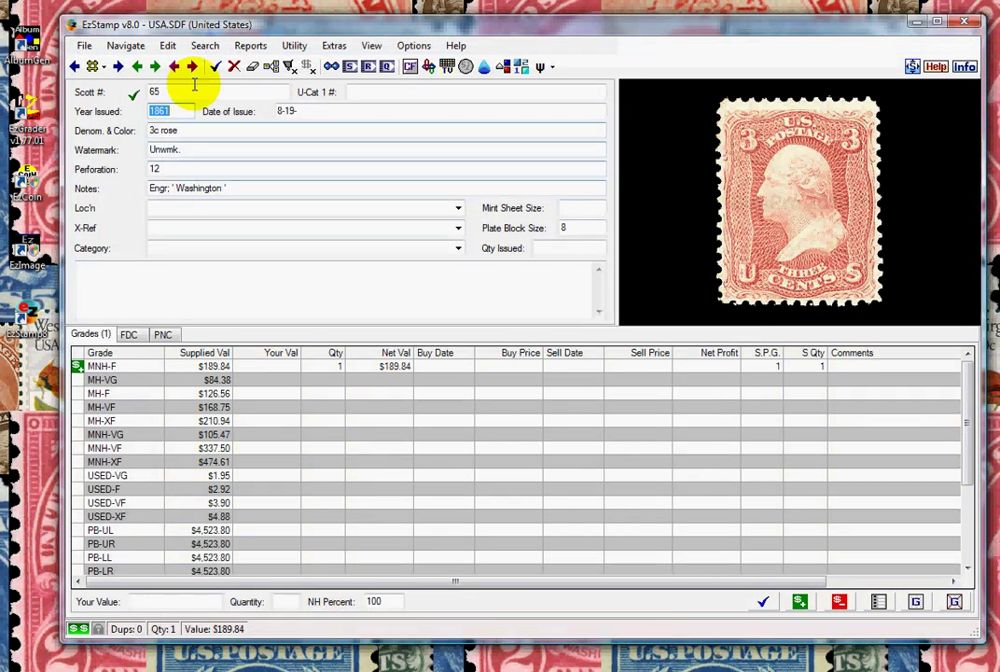
Look up Scott 782, the 1936 3c dk lil Arkansas Centennial stamp, in EzStamp.
{"action": "left_click", "coordinate": [188, 90]}
{"action": "double_click", "coordinate": [187, 90]}
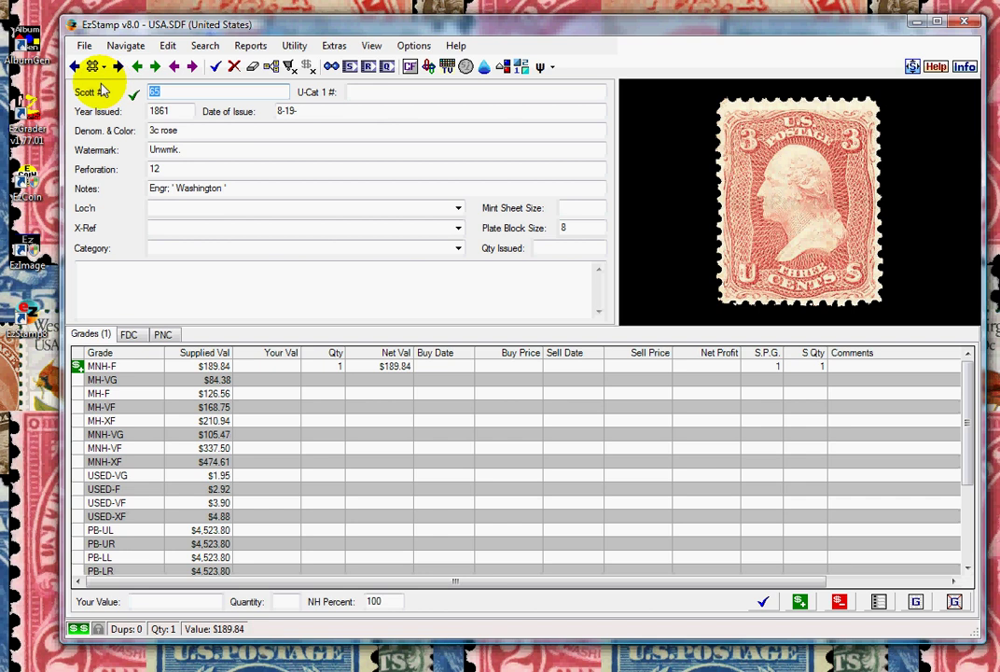
{"action": "type", "text": "78"}
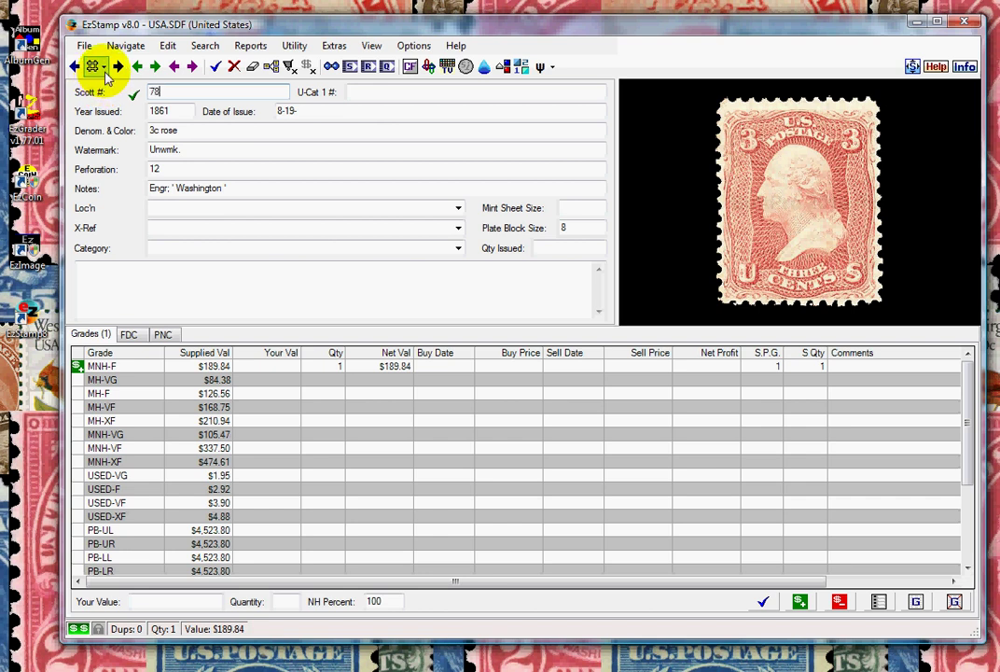
{"action": "type", "text": "2"}
{"action": "key", "text": "Tab"}
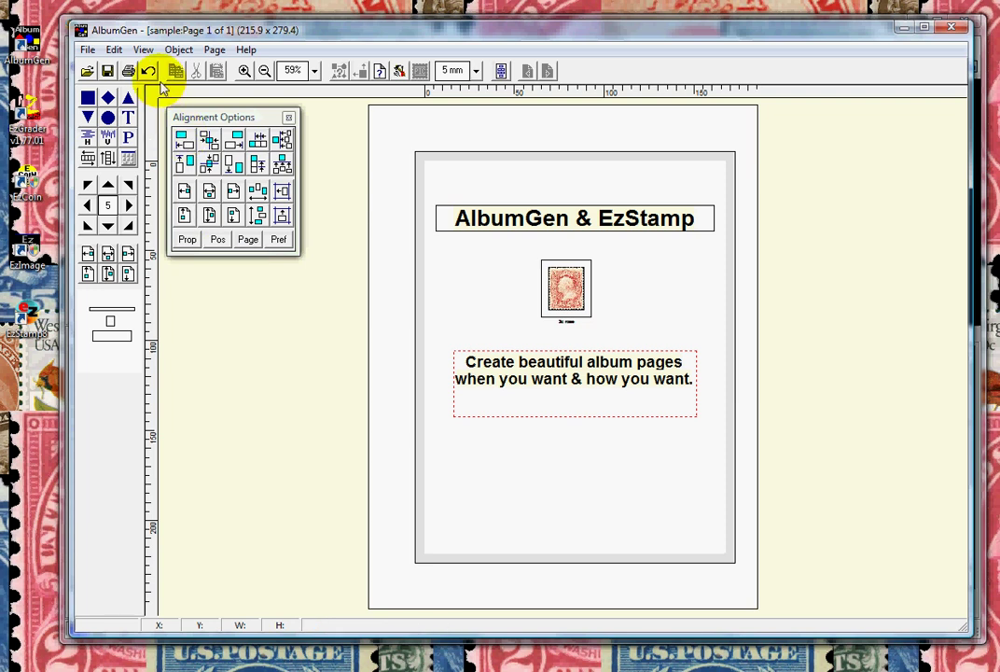
Import the Scott 782 stamp from EzStamp, placing it below the caption at 45 × 34.2.
{"action": "left_click", "coordinate": [113, 50]}
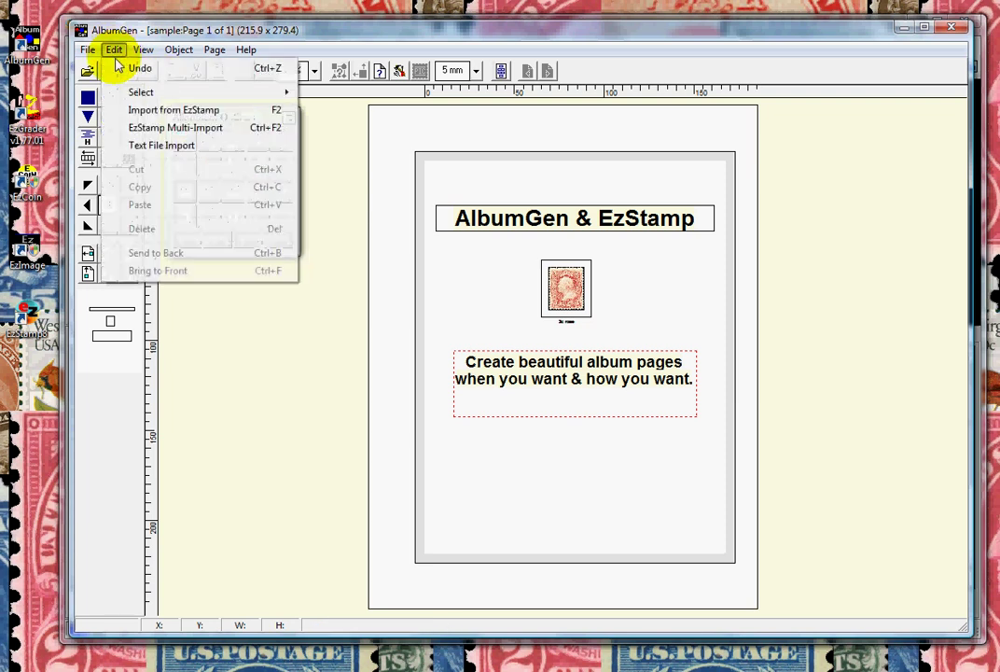
{"action": "left_click", "coordinate": [154, 111]}
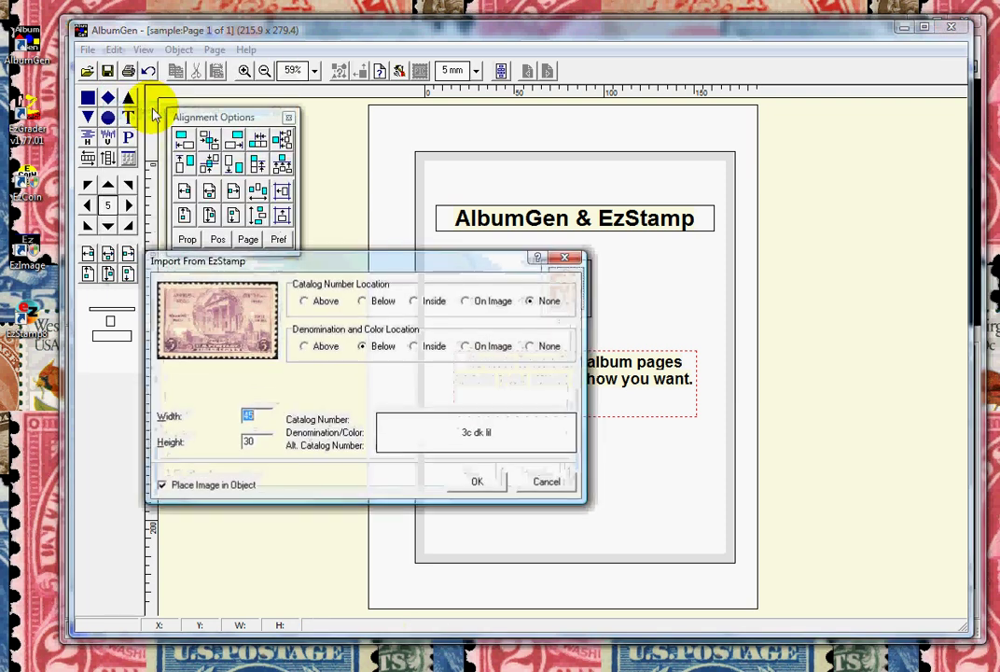
{"action": "left_click", "coordinate": [478, 479]}
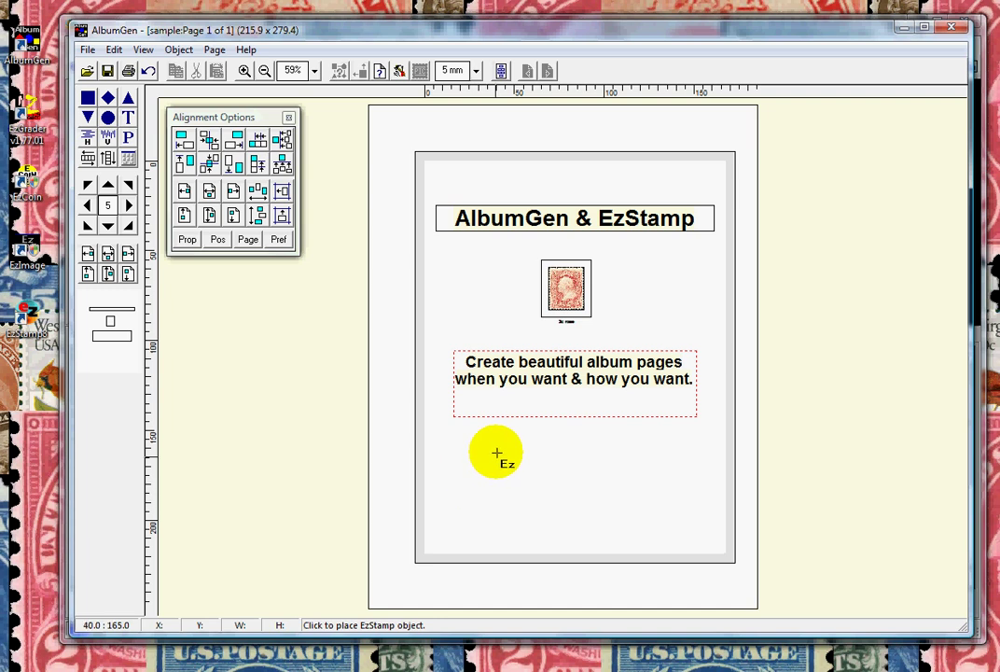
{"action": "left_click", "coordinate": [492, 464]}
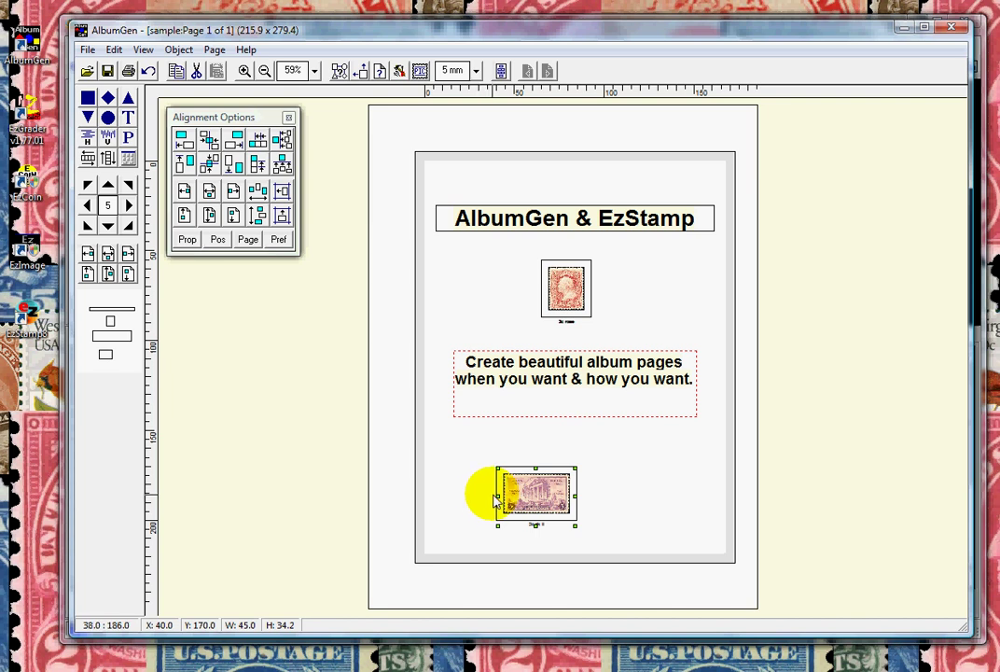
Zoom in to 300% on the Arkansas stamp, then back out to 59%.
{"action": "scroll", "coordinate": [511, 489], "scroll_direction": "up", "scroll_amount": 4}
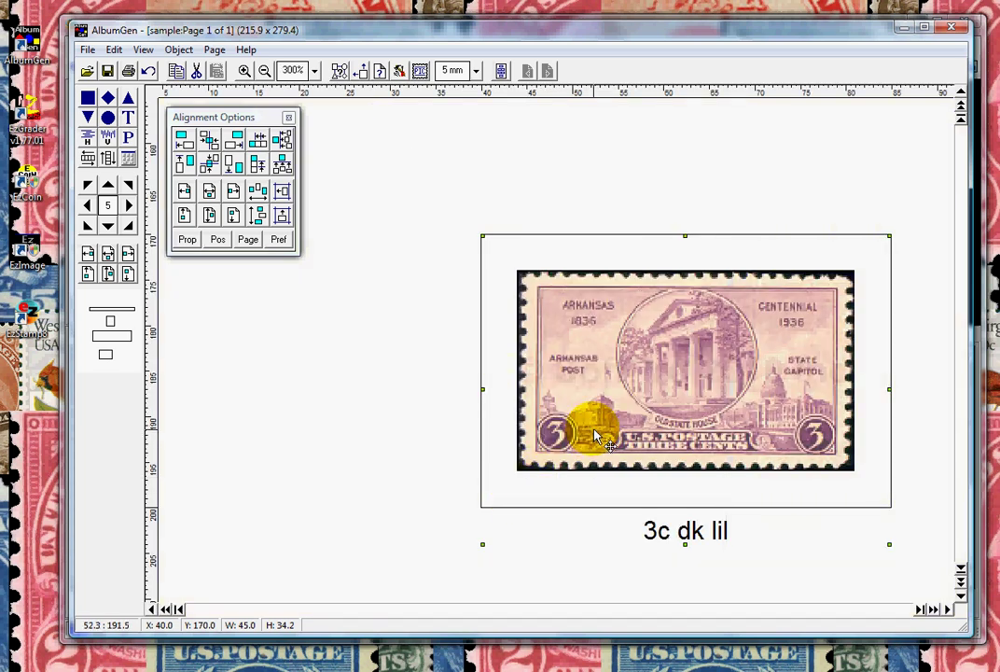
{"action": "scroll", "coordinate": [598, 438], "scroll_direction": "down", "scroll_amount": 4}
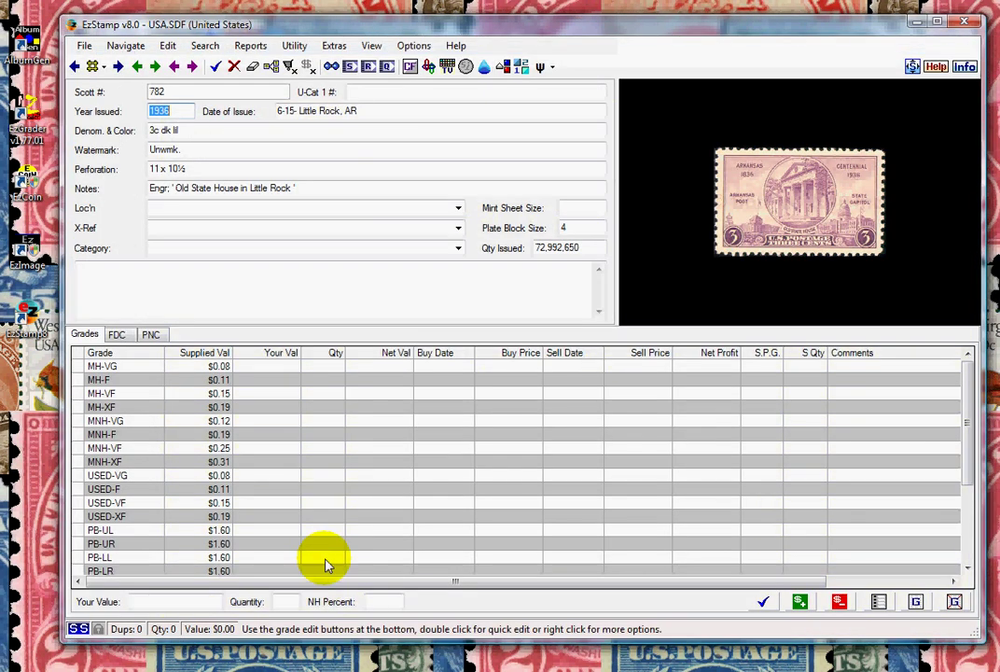
Export the 54 stamps from Scott 782 to 834 from EzStamp to AlbumGen.
{"action": "left_click", "coordinate": [516, 68], "text": "ctrl"}
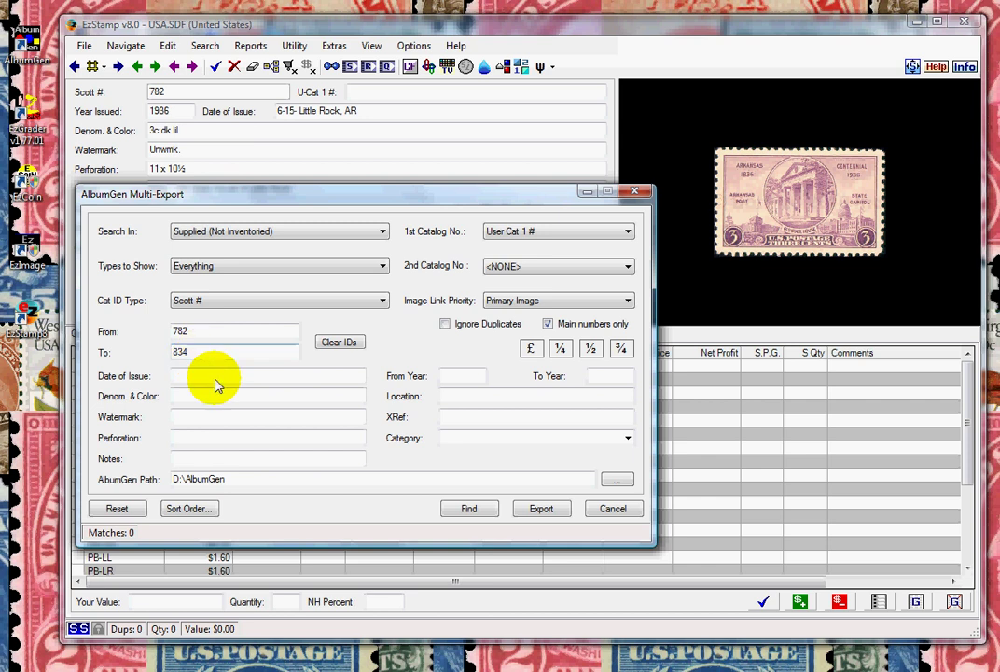
{"action": "left_click", "coordinate": [481, 516]}
{"action": "left_click", "coordinate": [537, 511]}
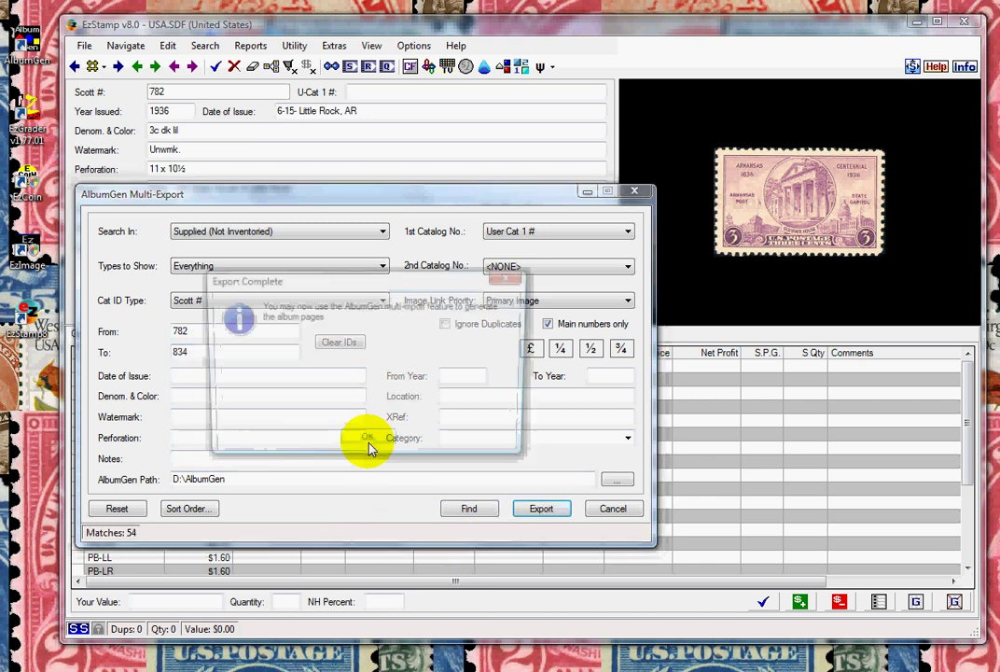
{"action": "left_click", "coordinate": [364, 443]}
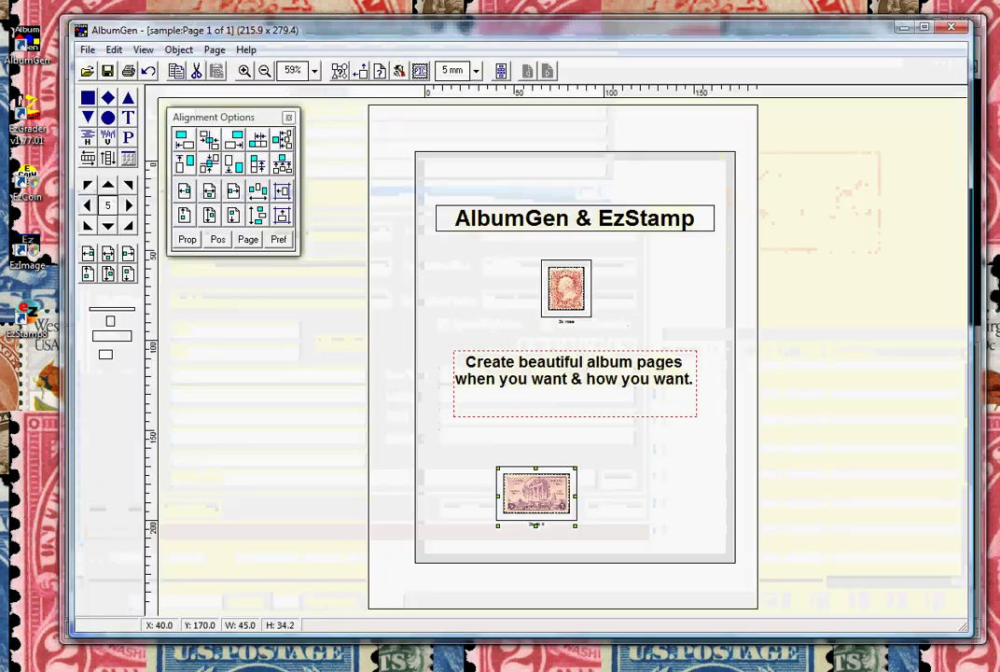
Multi-import the exported EzStamp stamps, expanding the album to four pages of framed stamps.
{"action": "left_click", "coordinate": [112, 50]}
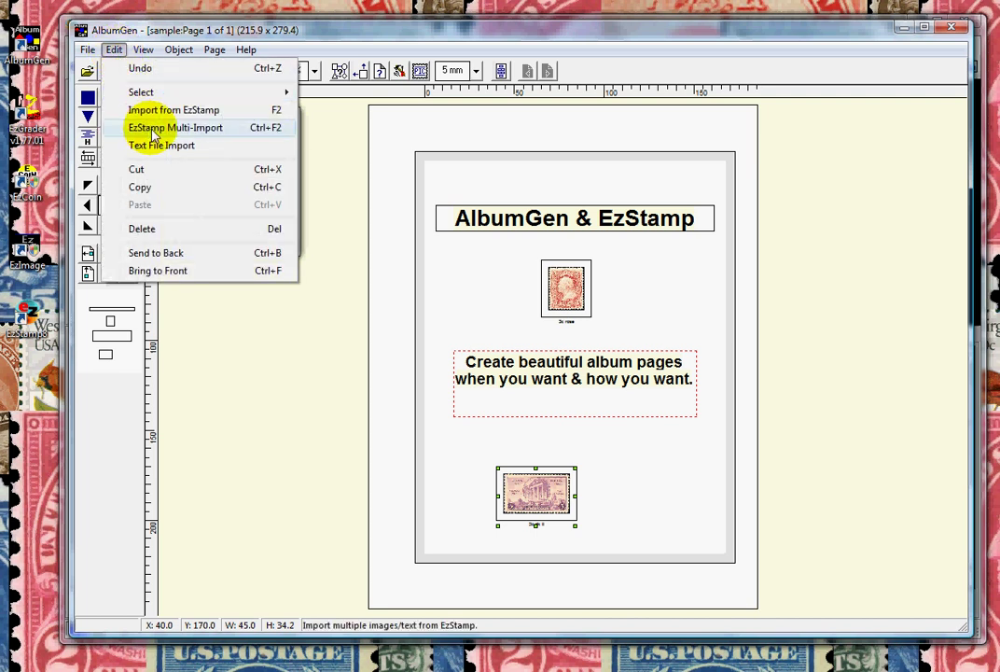
{"action": "left_click", "coordinate": [153, 127]}
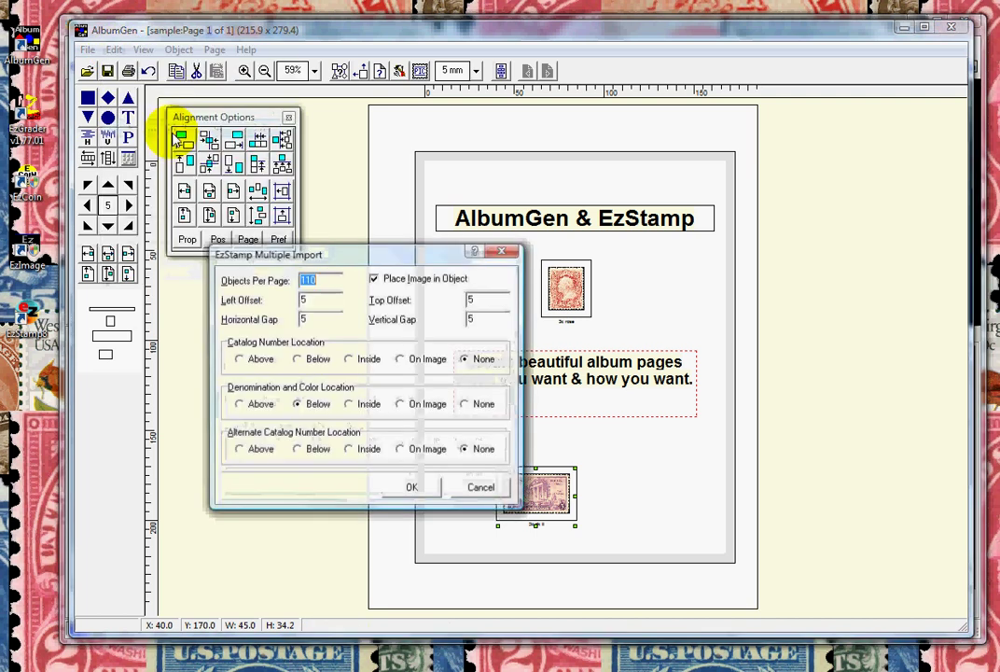
{"action": "left_click", "coordinate": [431, 491]}
{"action": "left_click", "coordinate": [368, 426]}
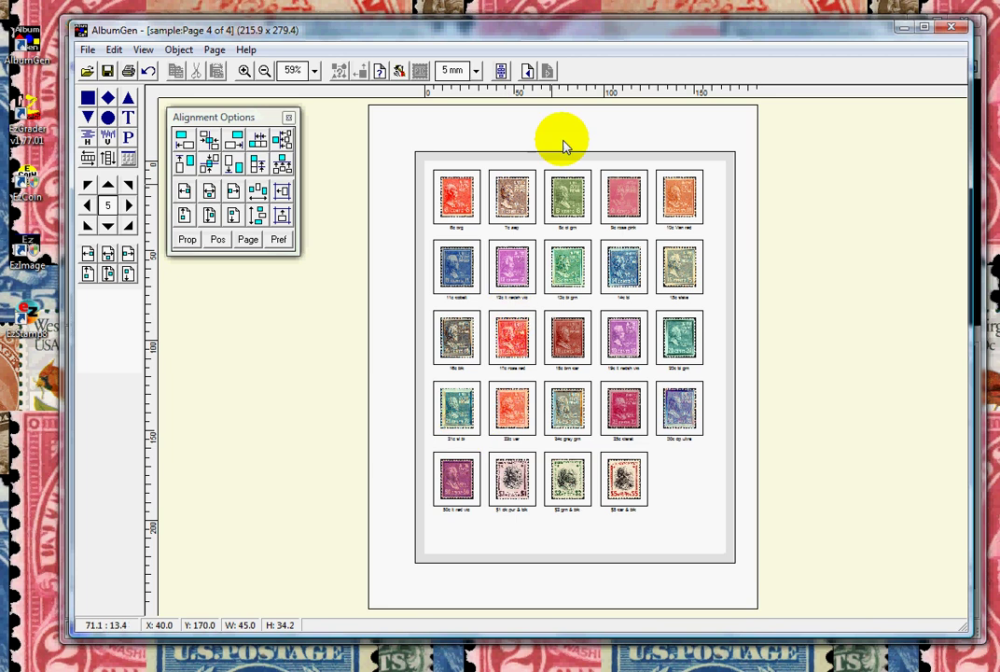
On page 2, nudge the top-right stamp right and the bottom-right stamp right and down.
{"action": "left_click", "coordinate": [528, 73]}
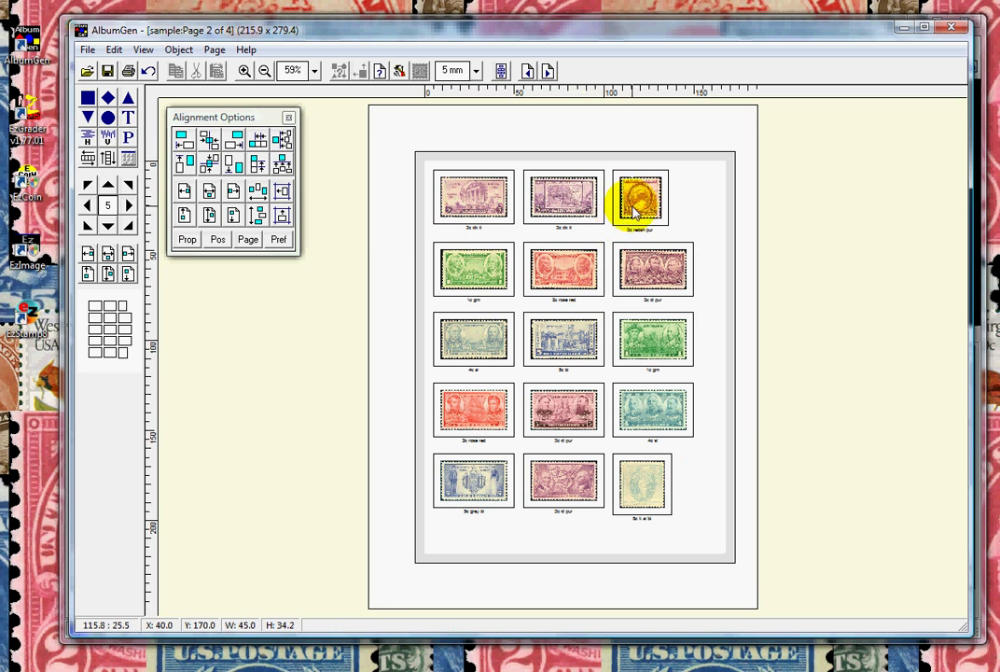
{"action": "left_click_drag", "start_coordinate": [641, 196], "coordinate": [676, 203]}
{"action": "left_click_drag", "start_coordinate": [649, 487], "coordinate": [687, 504]}
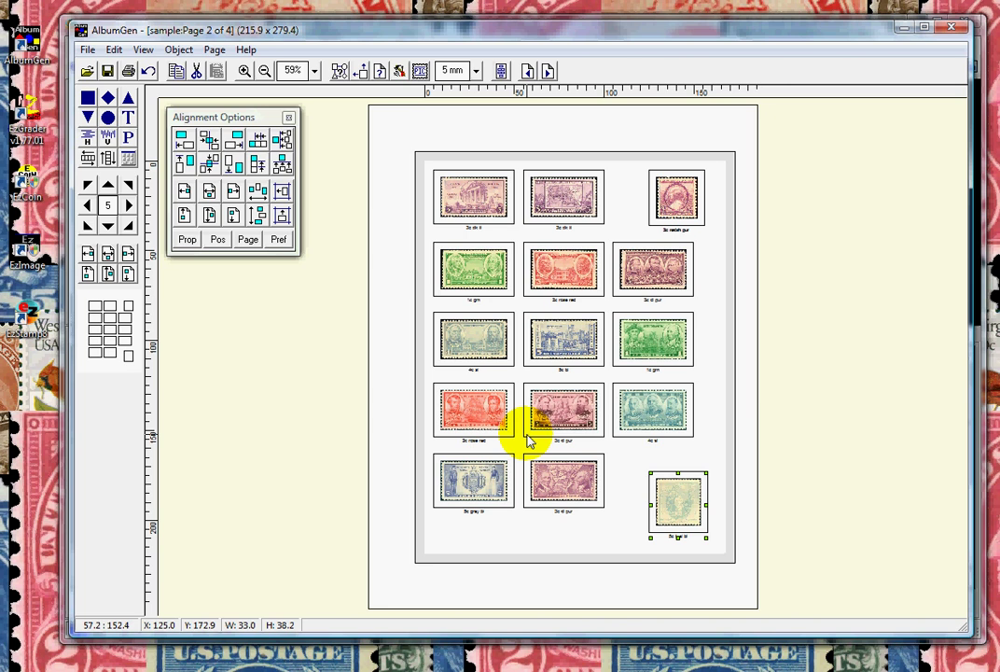
In Page Setup's Borders options, pick the Canada border style.
{"action": "left_click", "coordinate": [250, 239]}
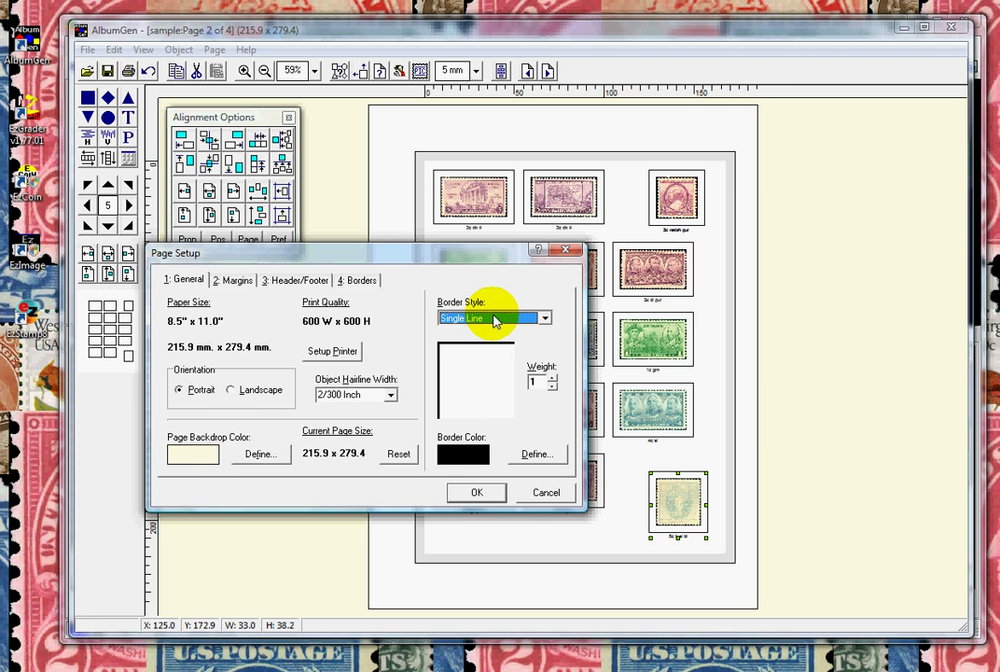
{"action": "scroll", "coordinate": [501, 324], "scroll_direction": "down", "scroll_amount": 1}
{"action": "scroll", "coordinate": [576, 340], "scroll_direction": "down", "scroll_amount": 6}
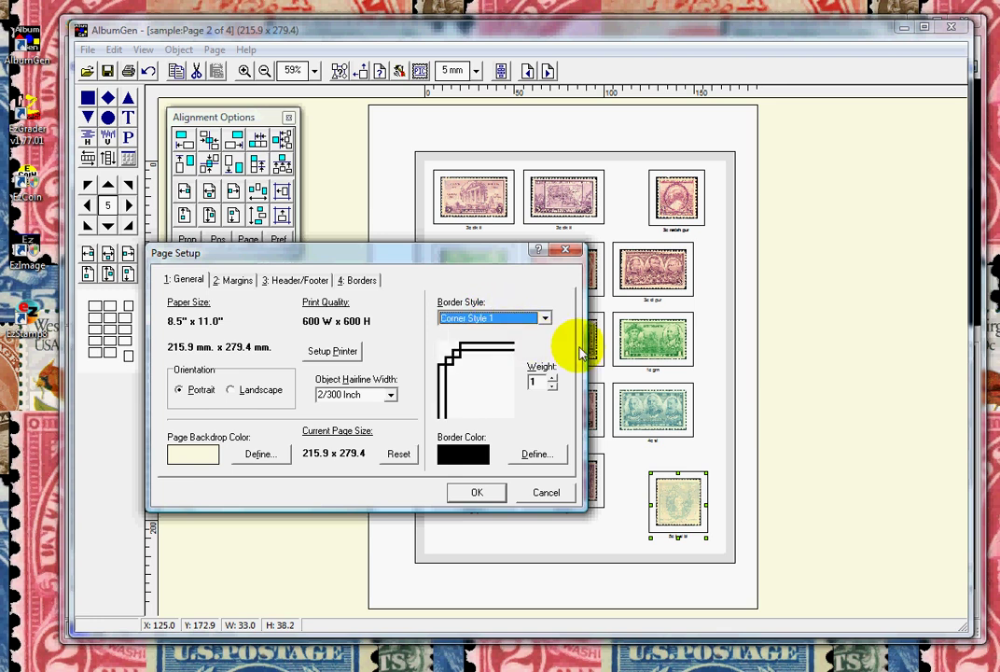
{"action": "scroll", "coordinate": [569, 353], "scroll_direction": "down", "scroll_amount": 8}
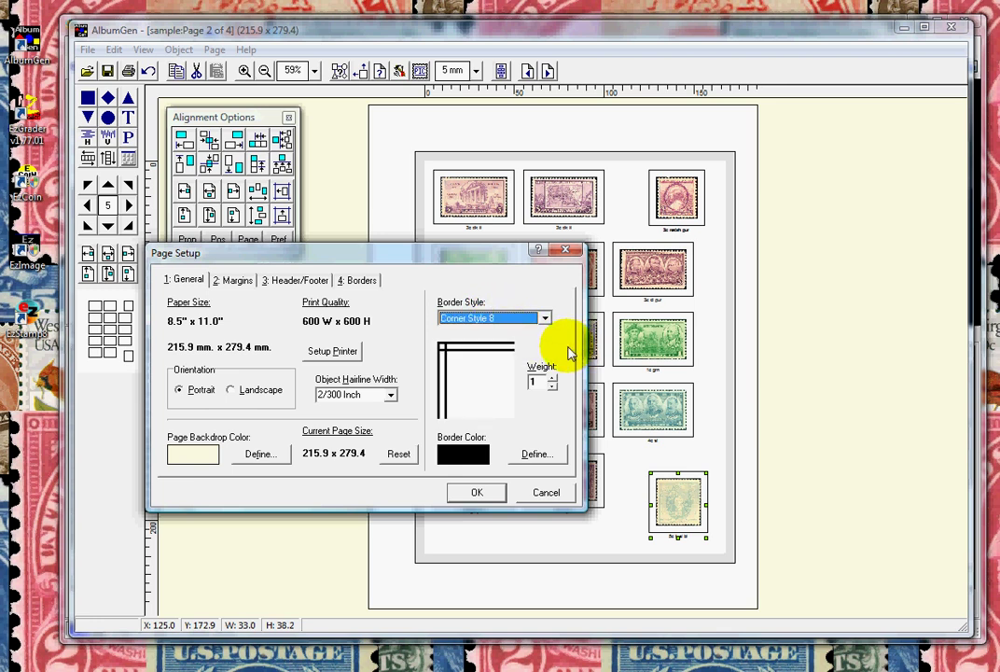
{"action": "left_click", "coordinate": [357, 280]}
{"action": "left_click", "coordinate": [382, 318]}
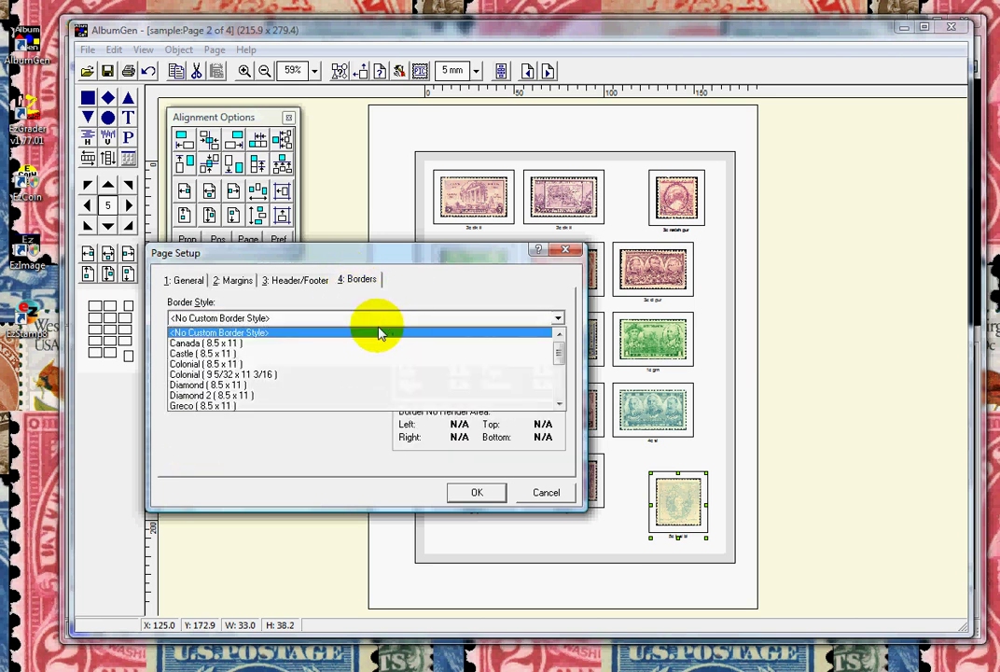
{"action": "left_click", "coordinate": [473, 344]}
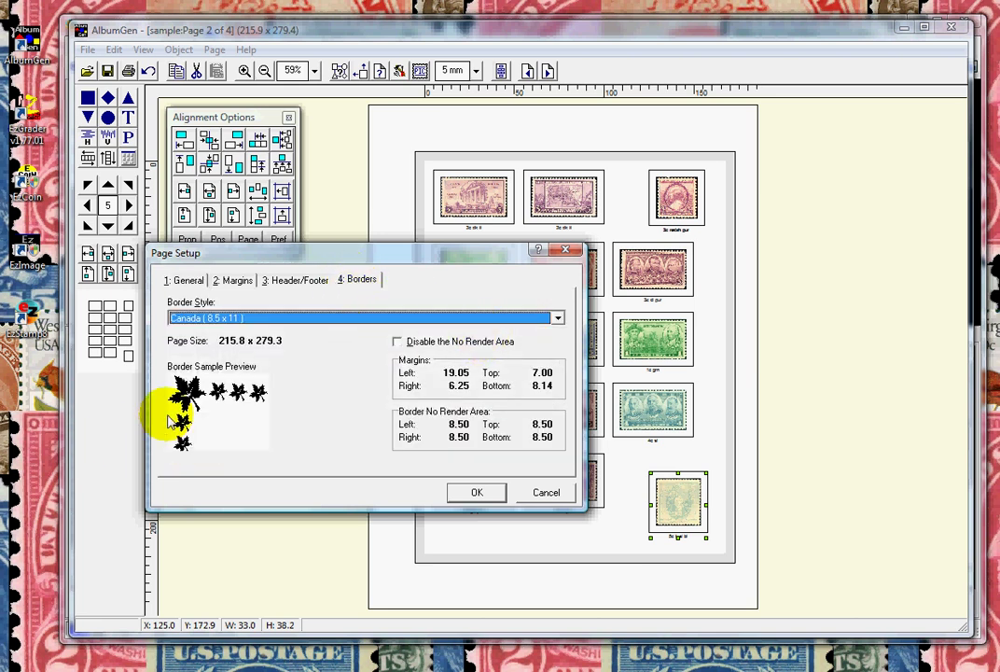
Preview successive border styles down to USA #2, then cancel without applying a border.
{"action": "key", "text": "Down"}
{"action": "key", "text": "Down"}
{"action": "key", "text": "Down"}
{"action": "key", "text": "Down"}
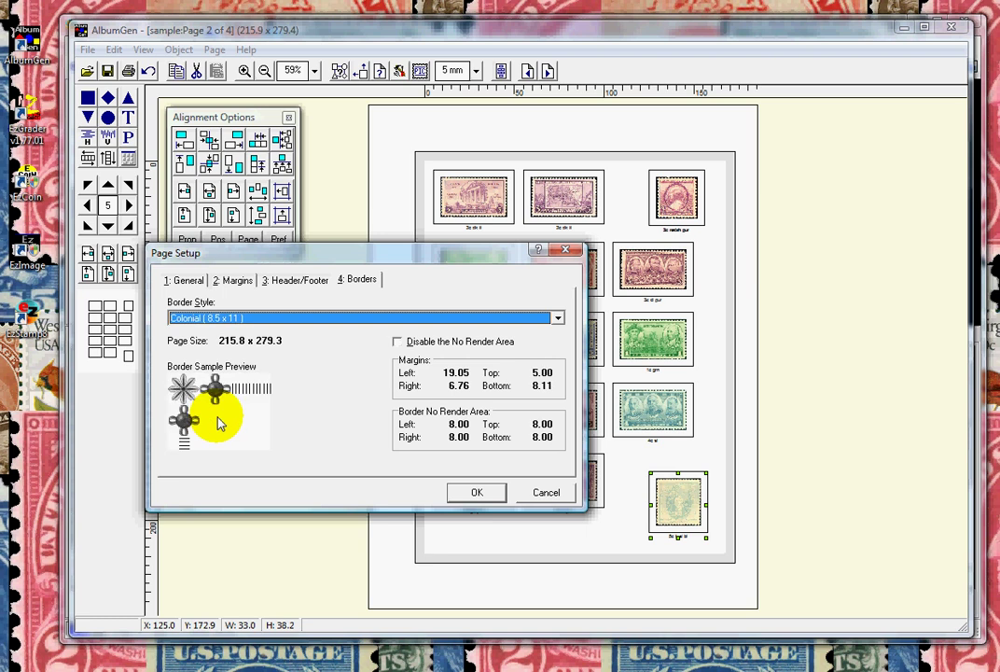
{"action": "key", "text": "Down"}
{"action": "key", "text": "Down"}
{"action": "key", "text": "Down"}
{"action": "key", "text": "Down"}
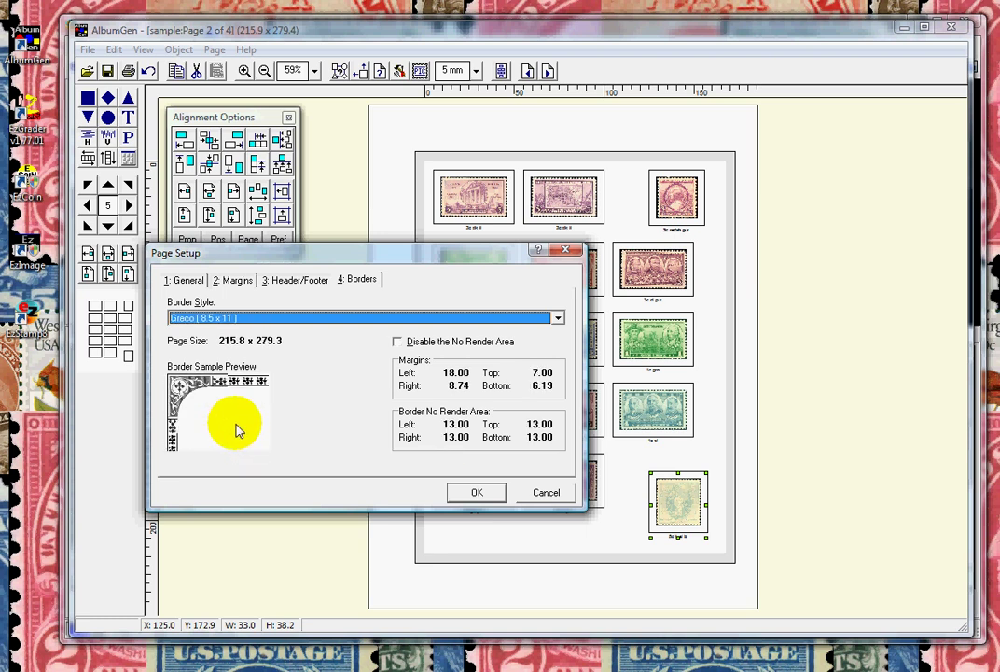
{"action": "key", "text": "Down"}
{"action": "key", "text": "Down"}
{"action": "key", "text": "Down"}
{"action": "key", "text": "Down"}
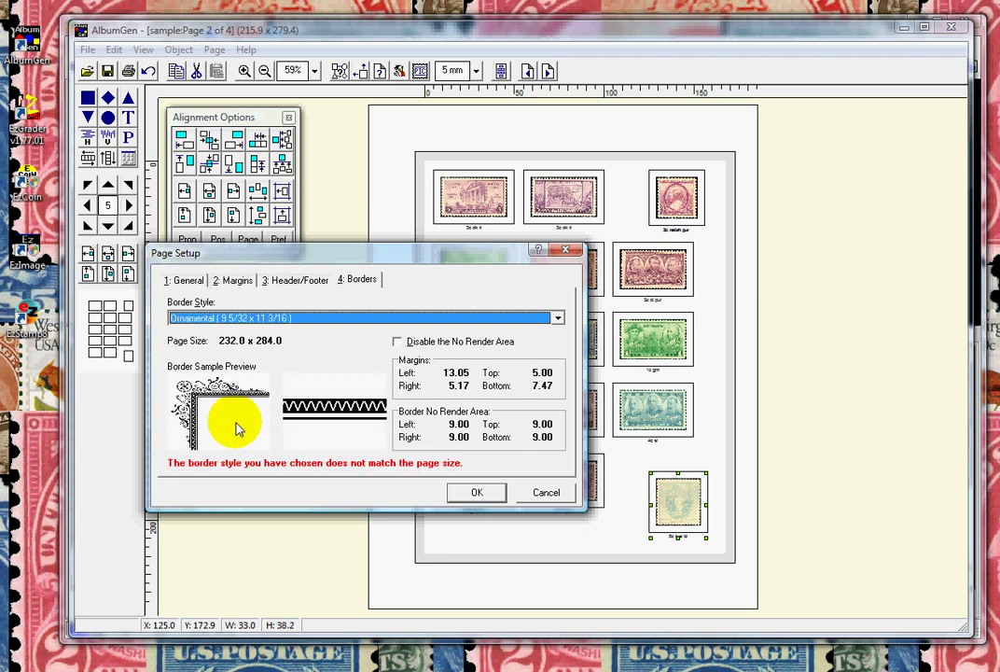
{"action": "key", "text": "Down"}
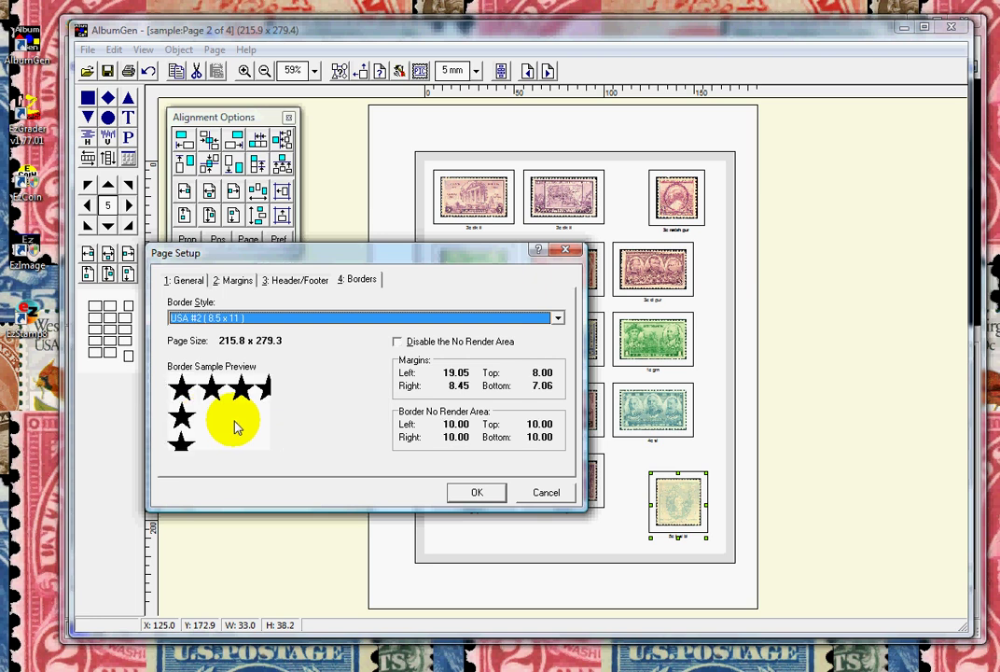
{"action": "left_click", "coordinate": [566, 495]}
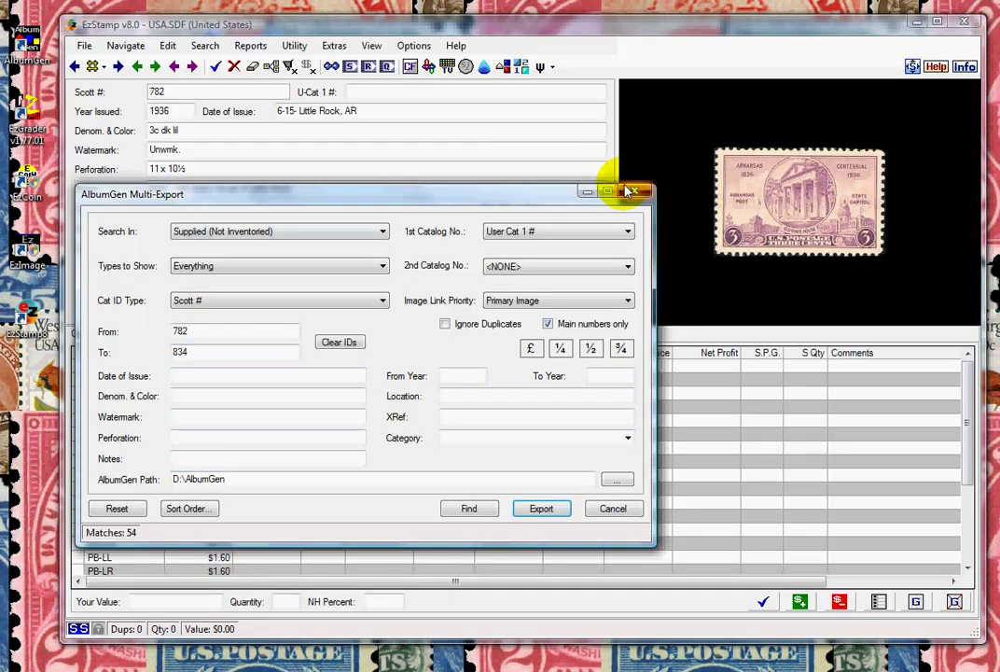
Close Multi-Export, open CANADA.SDF from recent files, and glance at the stamp's image links.
{"action": "left_click", "coordinate": [630, 192]}
{"action": "left_click", "coordinate": [83, 44]}
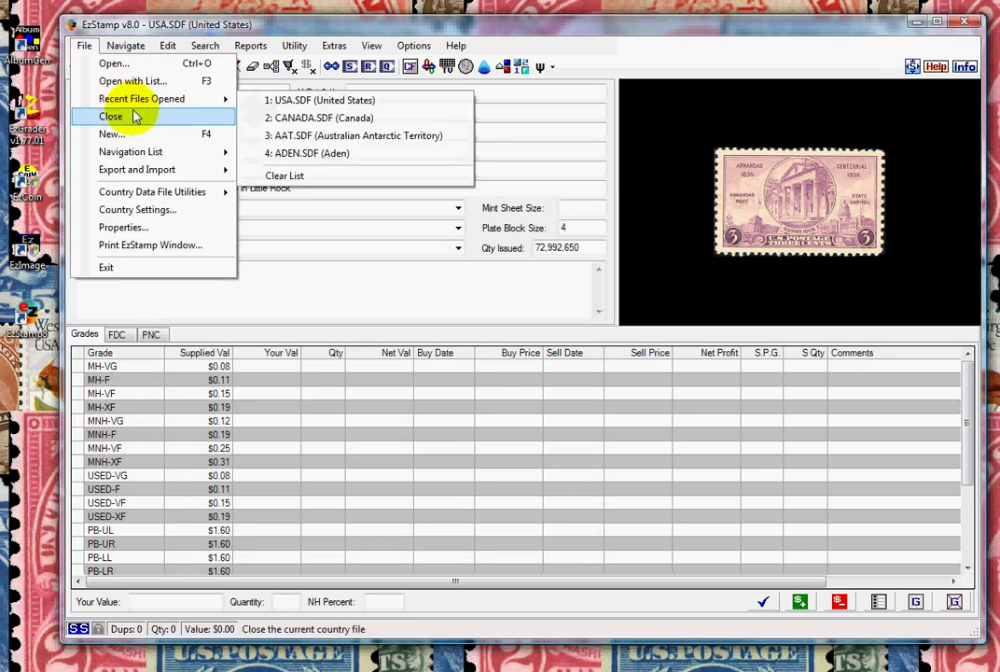
{"action": "left_click", "coordinate": [297, 117]}
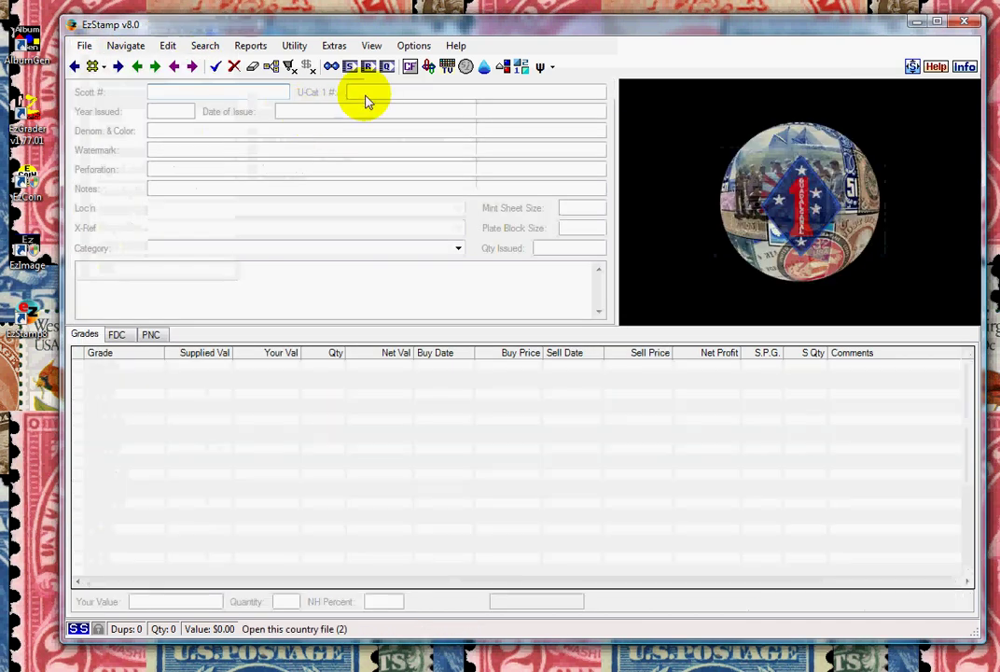
{"action": "left_click", "coordinate": [428, 68]}
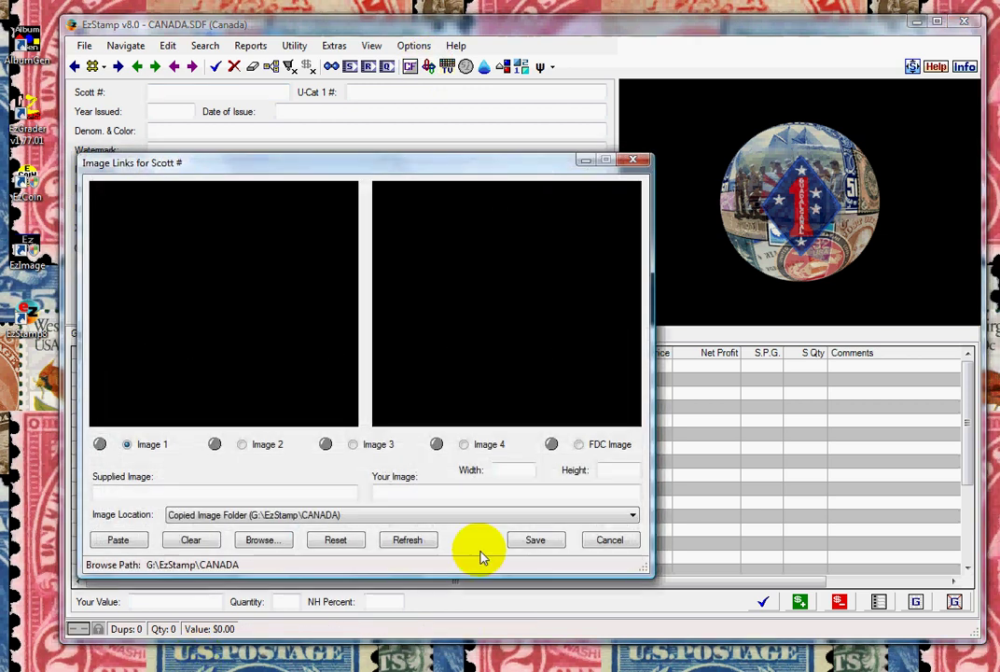
{"action": "left_click", "coordinate": [534, 539]}
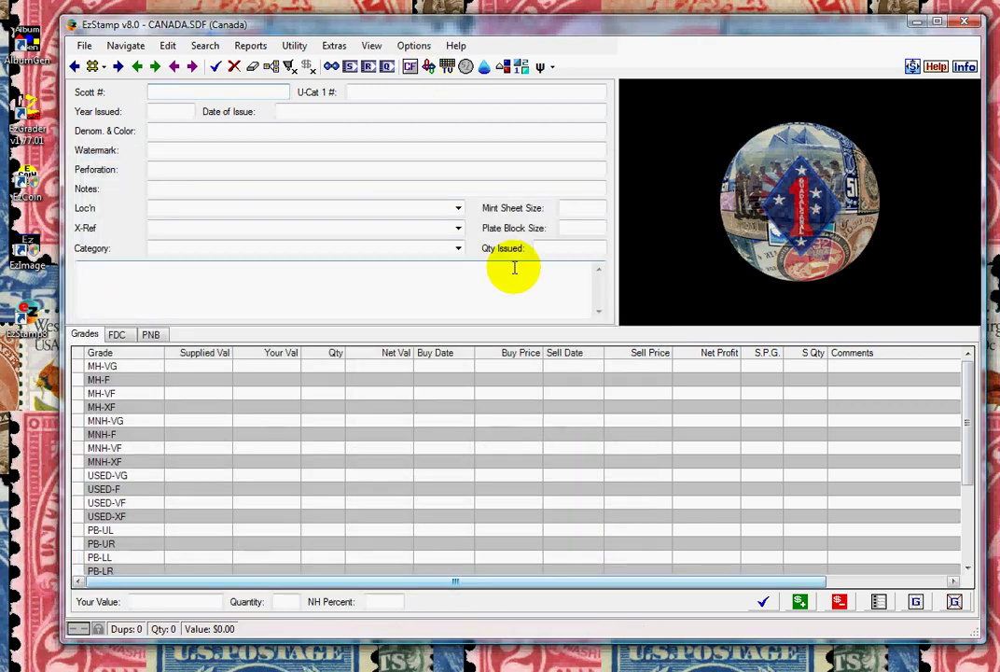
Export the 35 matching Canadian stamps to AlbumGen.
{"action": "left_click", "coordinate": [503, 67], "text": "ctrl"}
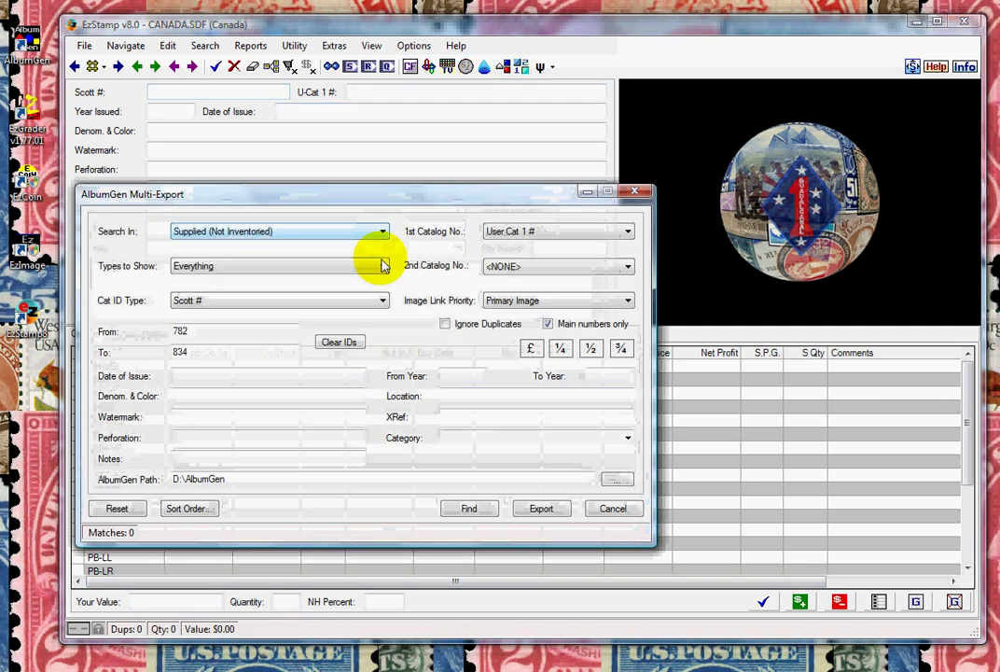
{"action": "left_click", "coordinate": [537, 512]}
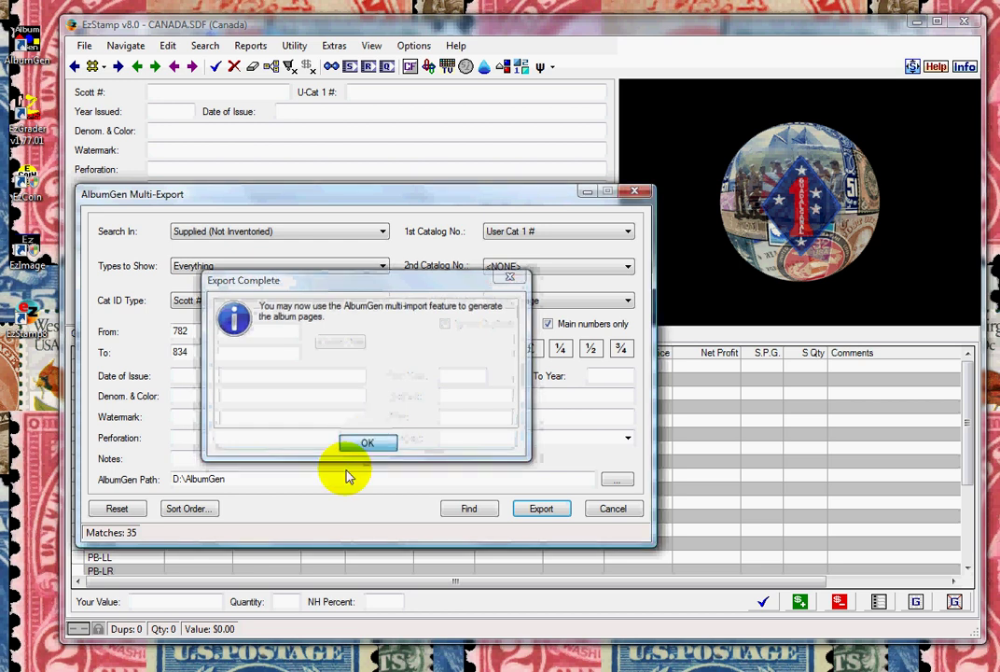
{"action": "left_click", "coordinate": [366, 442]}
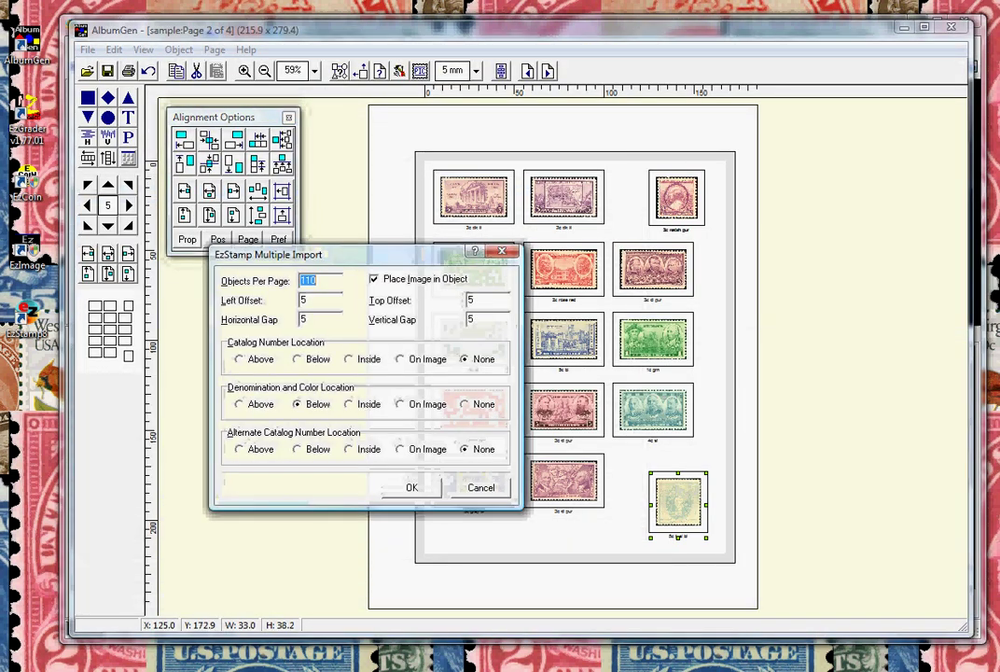
Import the Canadian stamps, filling the album to 7 pages, and go back to page 5.
{"action": "left_click", "coordinate": [418, 498]}
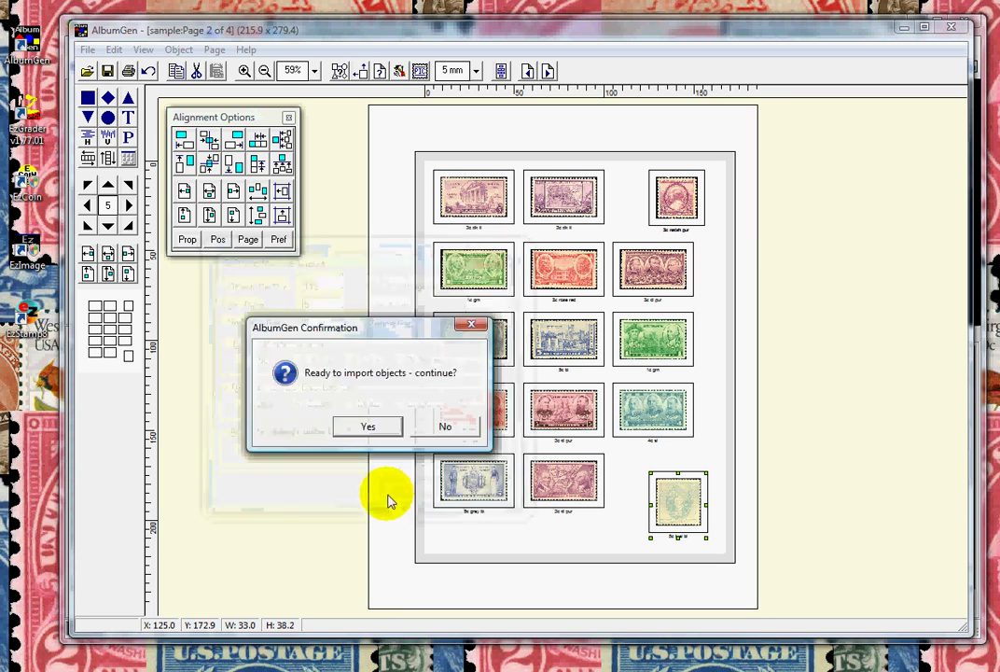
{"action": "left_click", "coordinate": [388, 427]}
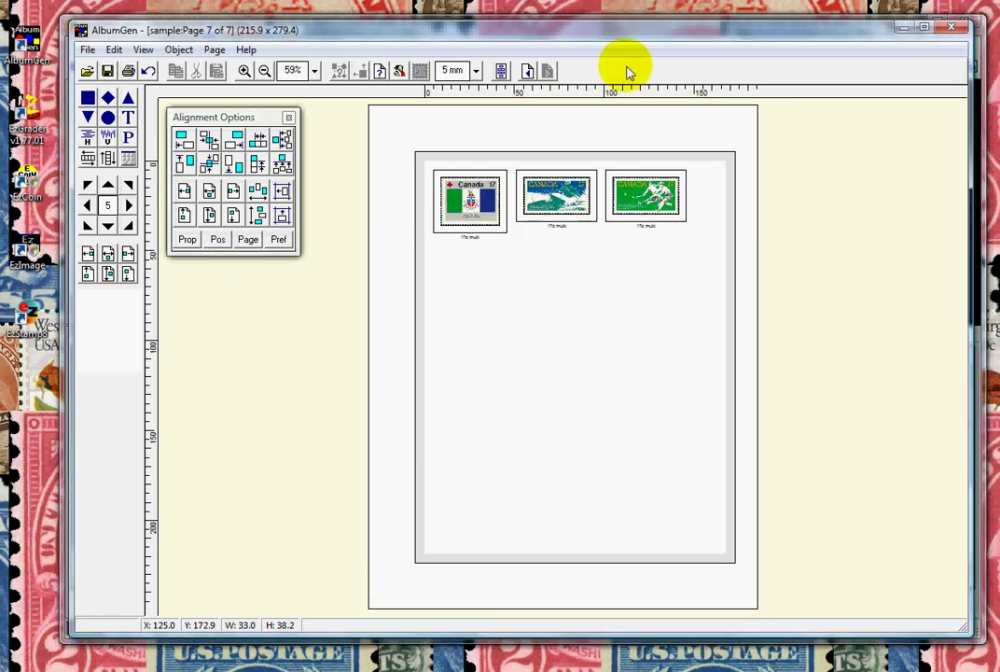
{"action": "left_click", "coordinate": [527, 73]}
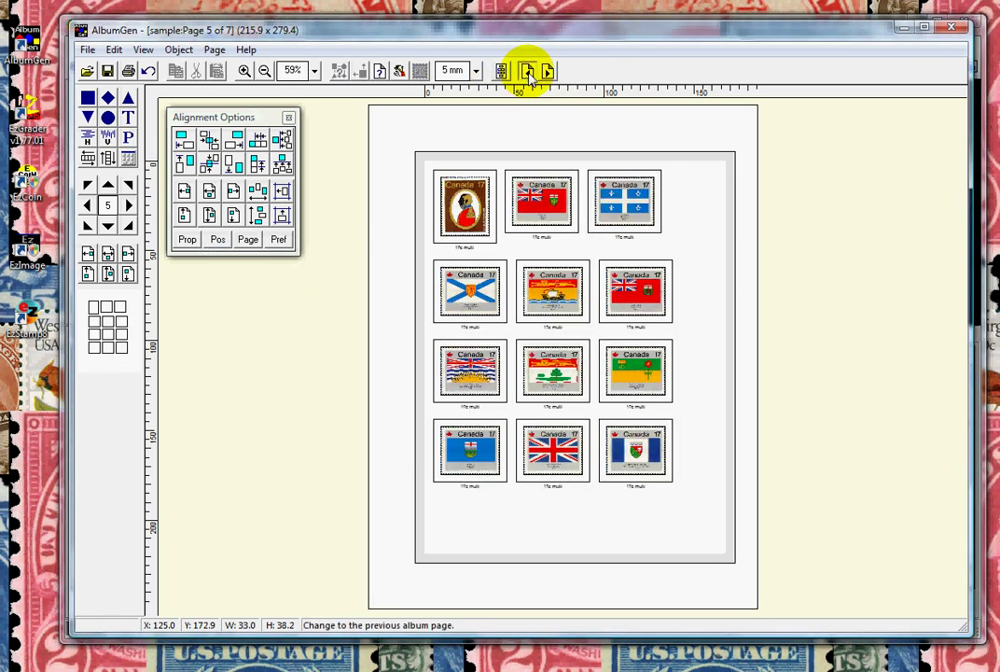
{"action": "left_click", "coordinate": [527, 72]}
On page 5, shift the caribou right and place two Canada 17 finger stamps before the whale.
{"action": "left_click_drag", "start_coordinate": [656, 341], "coordinate": [674, 341]}
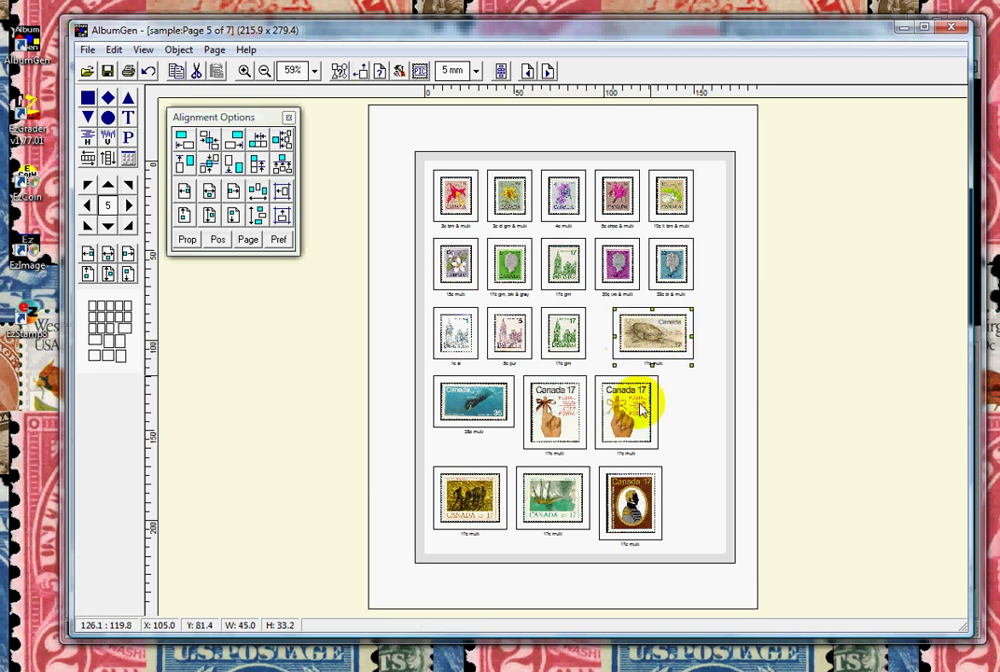
{"action": "left_click_drag", "start_coordinate": [650, 397], "coordinate": [684, 410]}
{"action": "left_click_drag", "start_coordinate": [542, 408], "coordinate": [575, 414]}
{"action": "mouse_move", "coordinate": [473, 403]}
{"action": "left_mouse_down"}
{"action": "mouse_move", "coordinate": [641, 417]}
{"action": "mouse_move", "coordinate": [654, 409]}
{"action": "mouse_move", "coordinate": [471, 414]}
{"action": "left_mouse_up"}
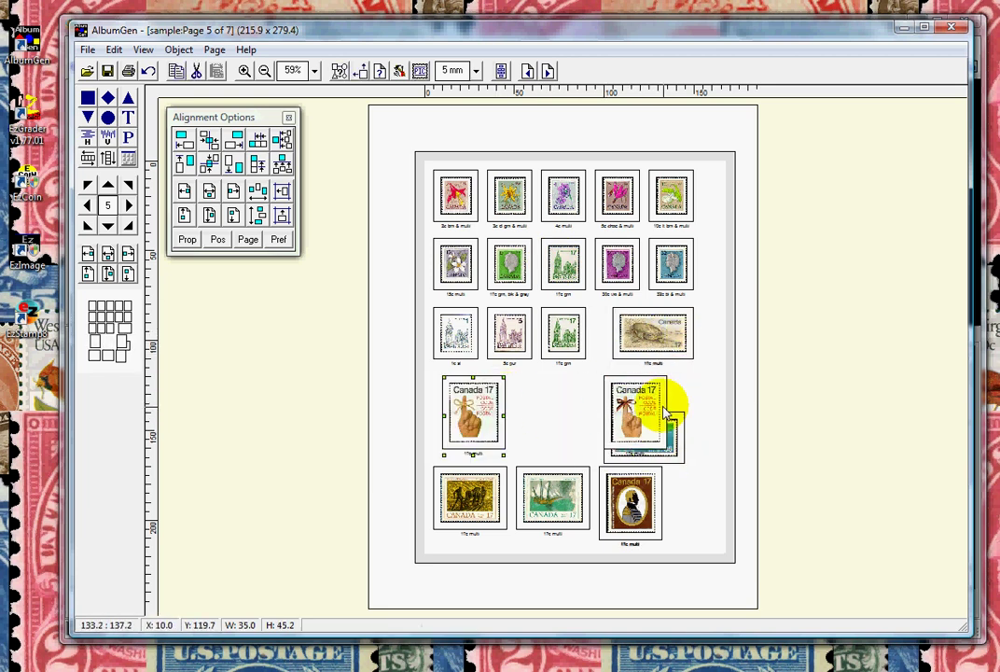
{"action": "left_click_drag", "start_coordinate": [675, 402], "coordinate": [569, 411]}
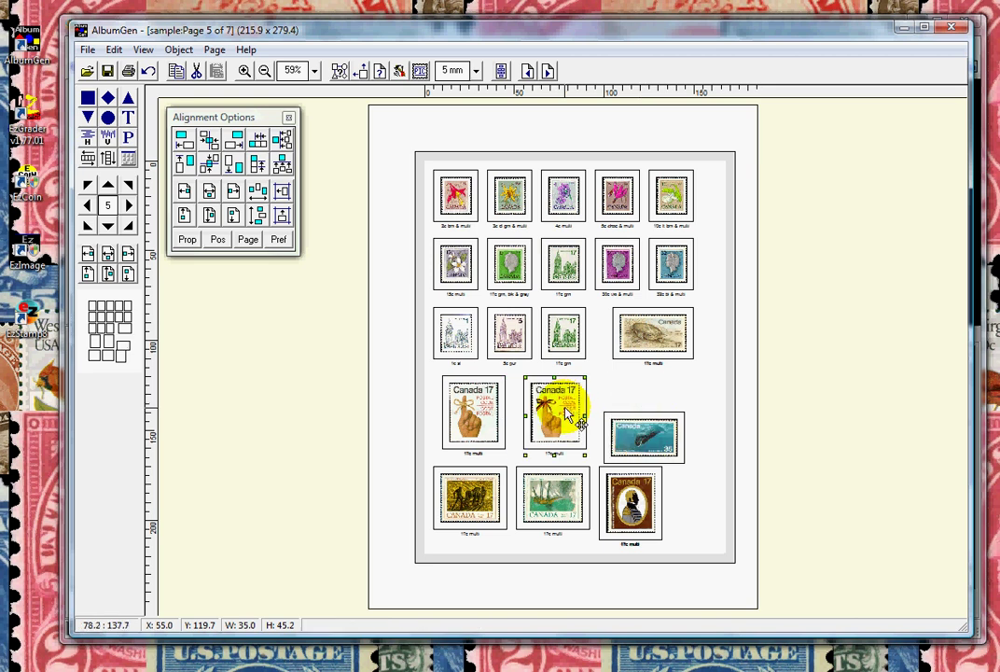